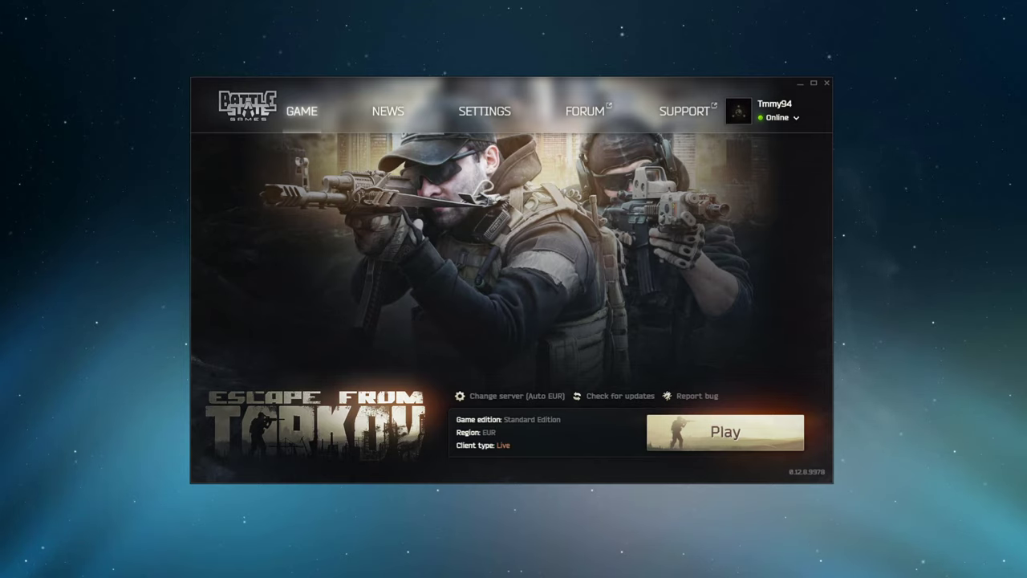
# - Check Downdetector's Escape from Tarkov page in Chrome to confirm there are no current problems
pyautogui.click(800, 84)
pyautogui.click(119, 570)
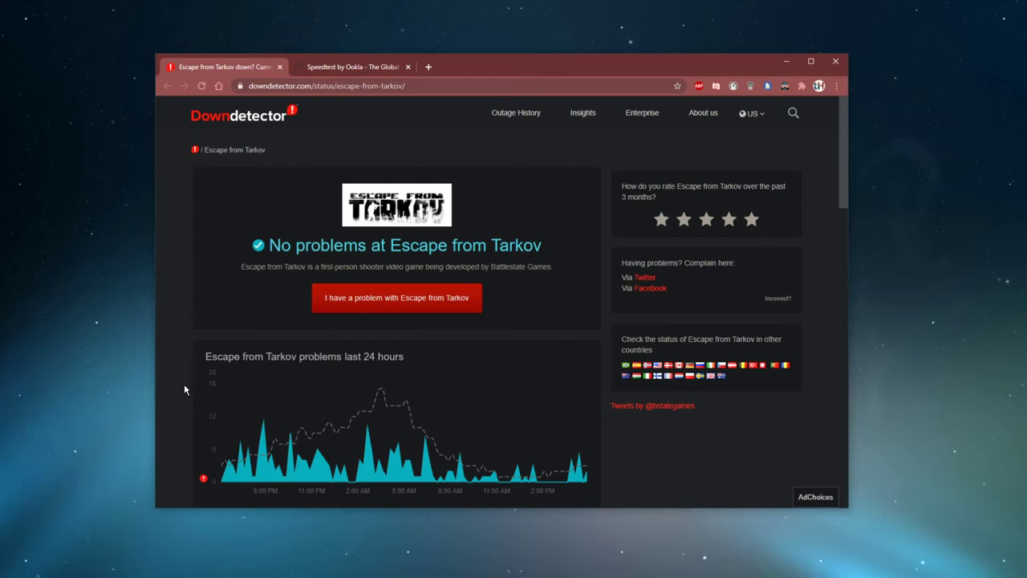
pyautogui.scroll(-2, 261, 370)
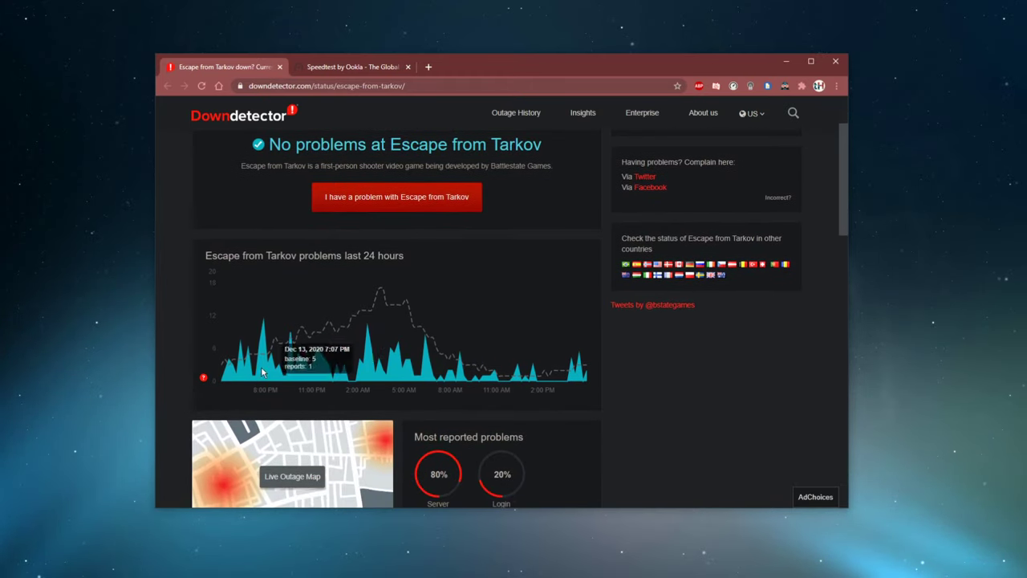
pyautogui.scroll(-2, 514, 365)
# - View the Tarkov live outage map, panning across the United States and then Europe
pyautogui.click(315, 322)
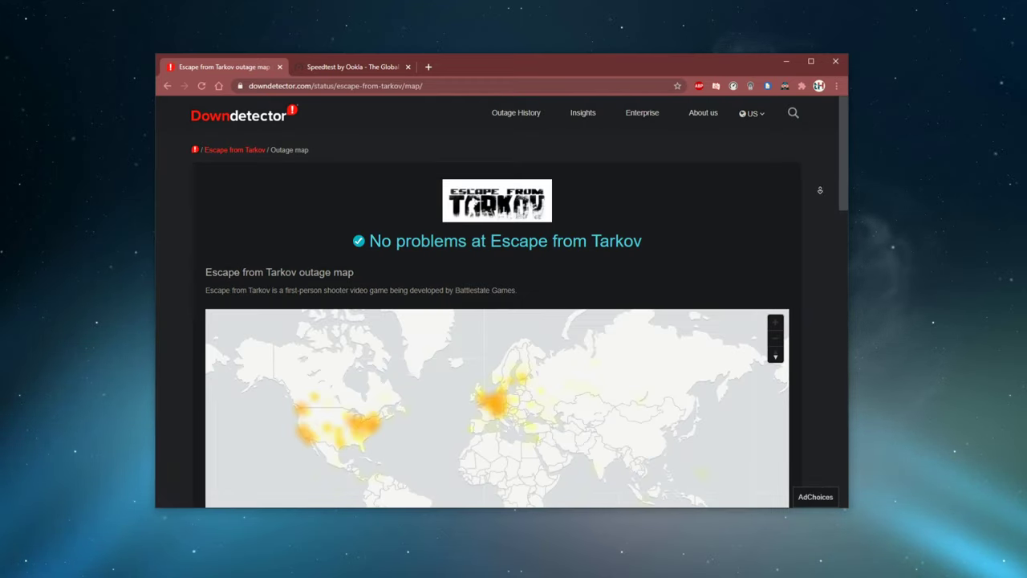
pyautogui.scroll(-2, 393, 275)
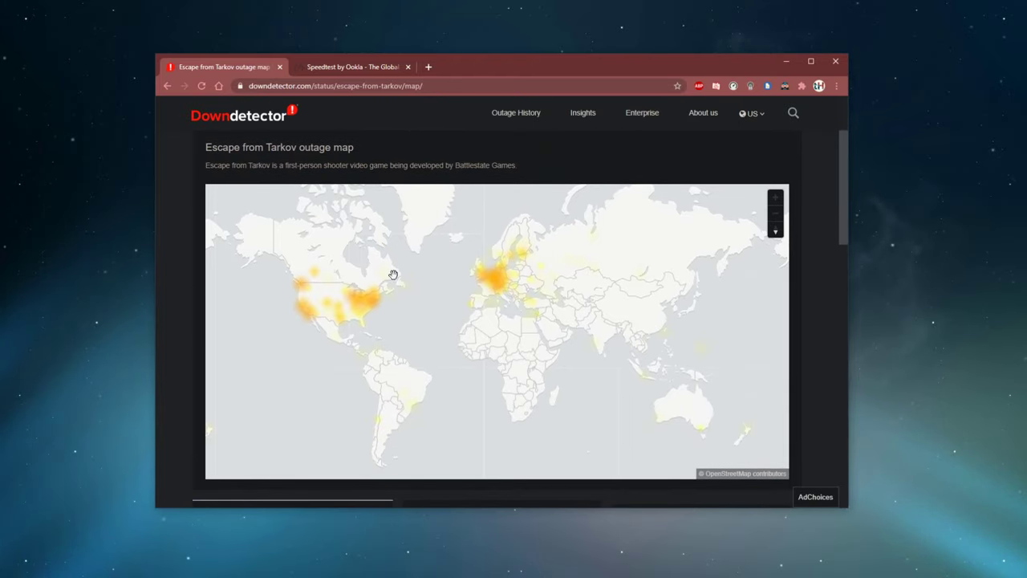
pyautogui.scroll(2, 393, 275)
pyautogui.moveTo(458, 280); pyautogui.dragTo(614, 284)
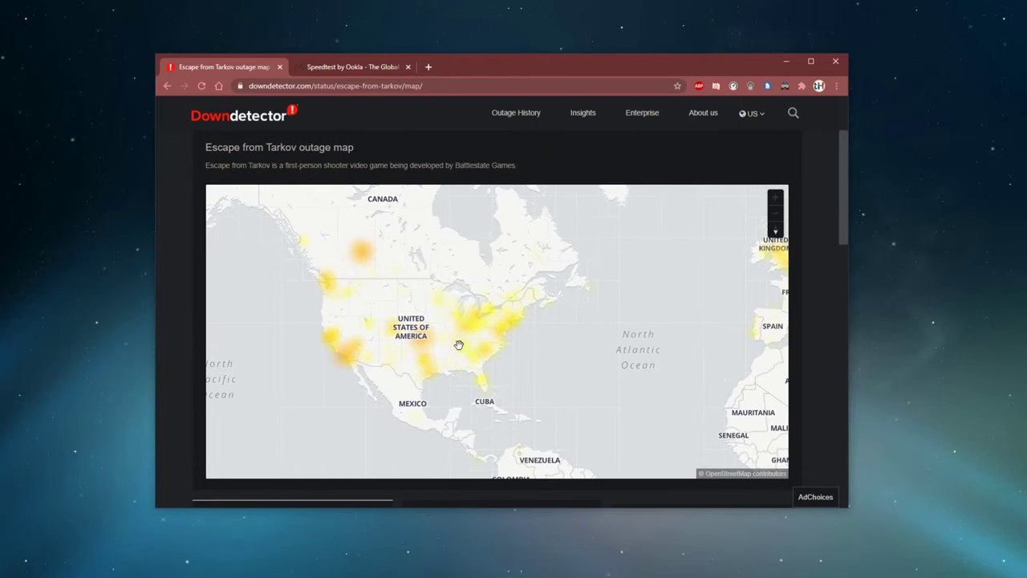
pyautogui.moveTo(458, 344); pyautogui.dragTo(431, 337)
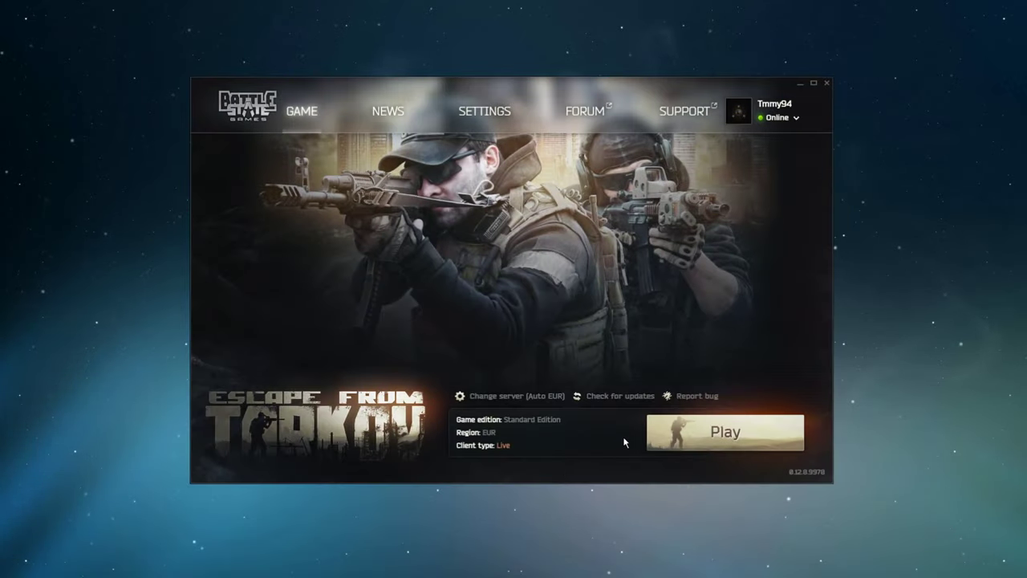
pyautogui.click(497, 395)
pyautogui.moveTo(946, 133); pyautogui.dragTo(453, 122)
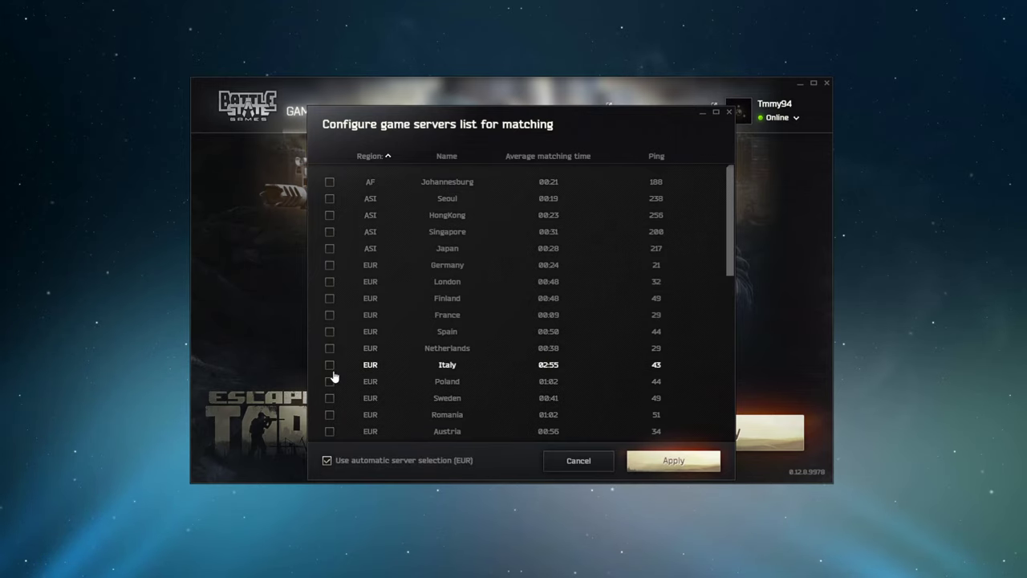
pyautogui.click(581, 460)
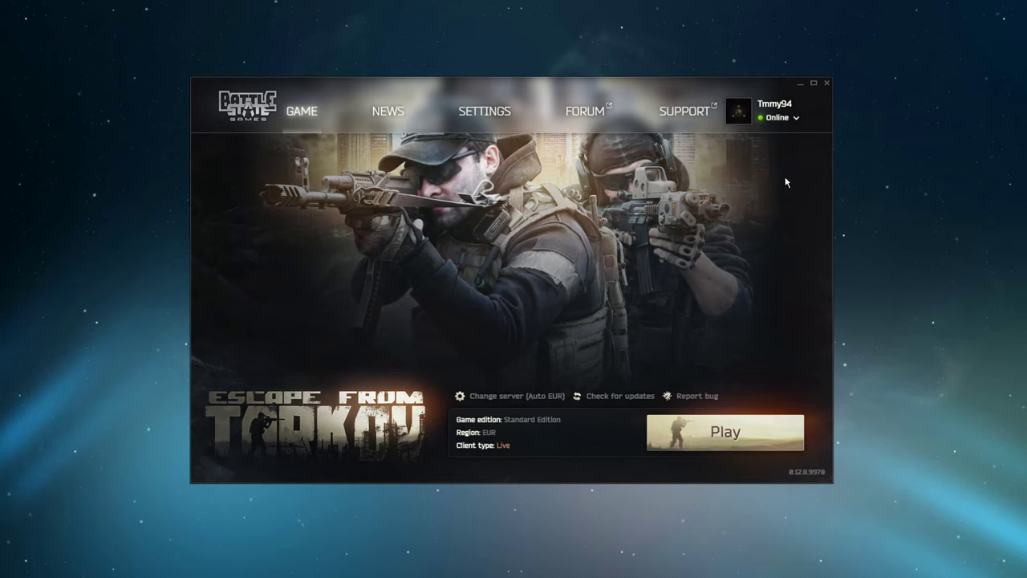
# - Run Integrity check on the Escape from Tarkov files from the launcher's account dropdown
pyautogui.click(783, 111)
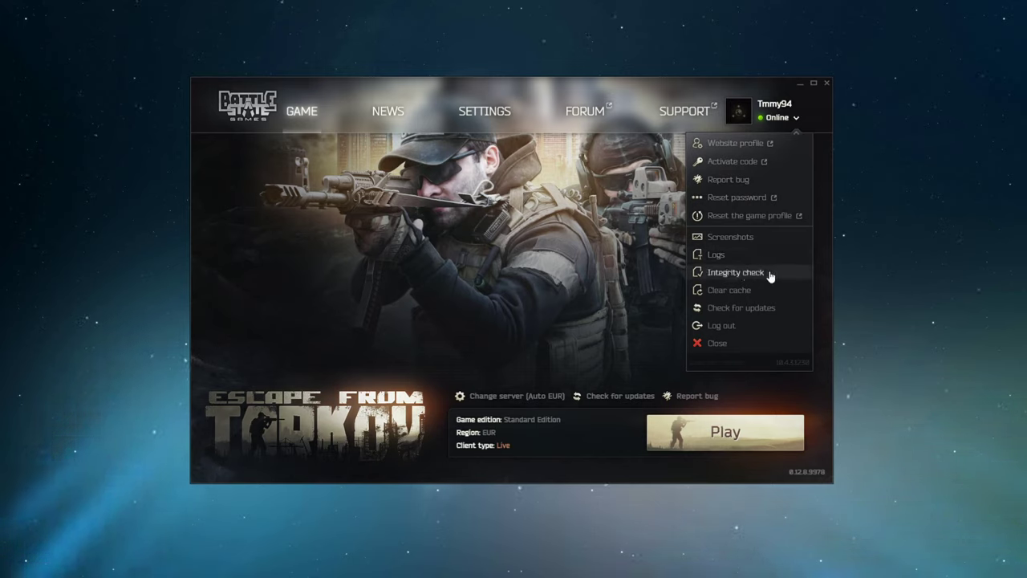
pyautogui.click(769, 275)
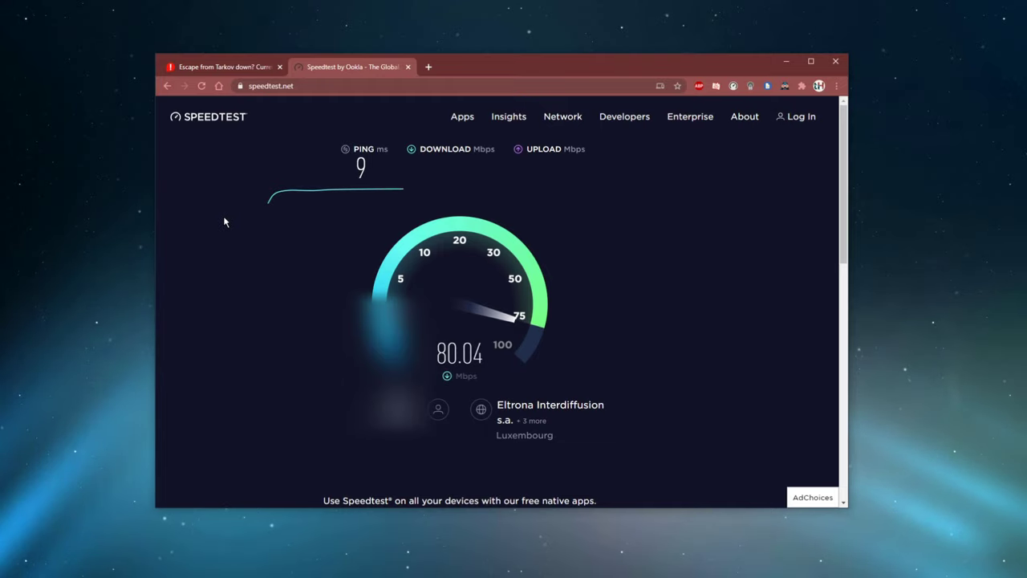
# - Read the Speedtest results: 9 ms ping, 81.97 Mbps download, upload near 19 Mbps
pyautogui.doubleClick(239, 273)
pyautogui.click(227, 279)
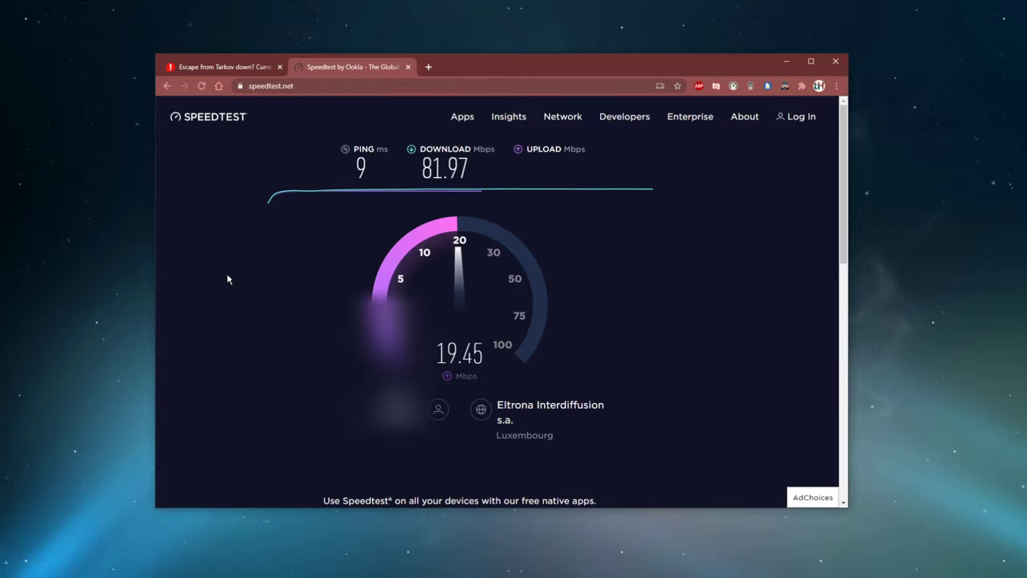
# - Ping google.com from Command Prompt, confirming 0% packet loss
pyautogui.click(786, 61)
pyautogui.press('super')
pyautogui.write('cmd')
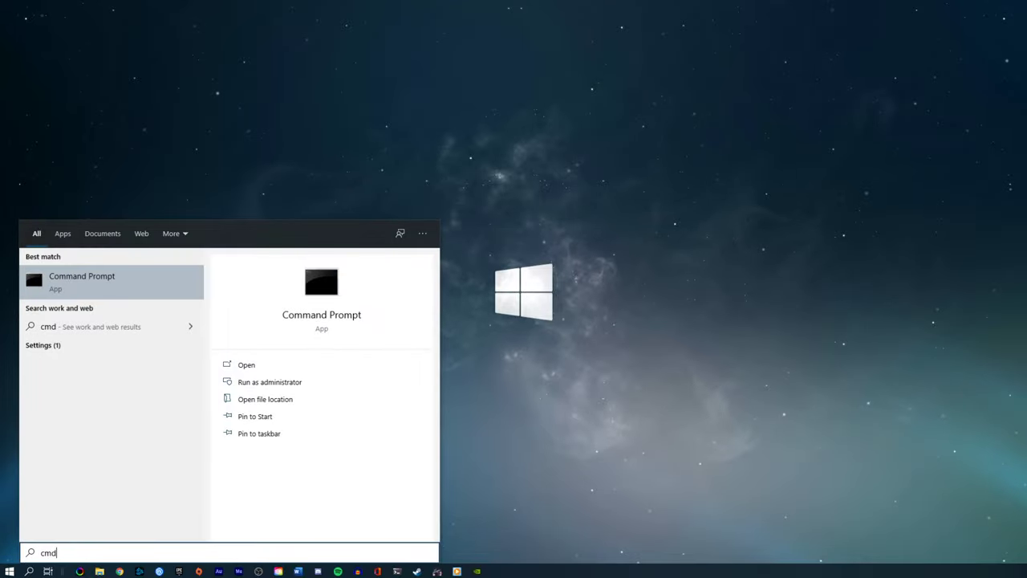
pyautogui.press('Return')
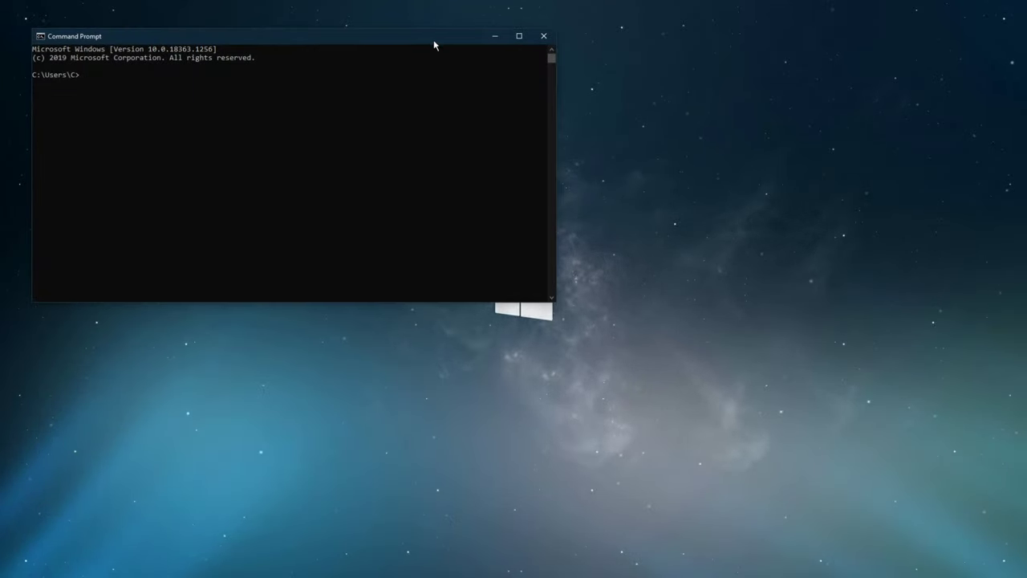
pyautogui.moveTo(433, 40); pyautogui.dragTo(690, 157)
pyautogui.write('pi')
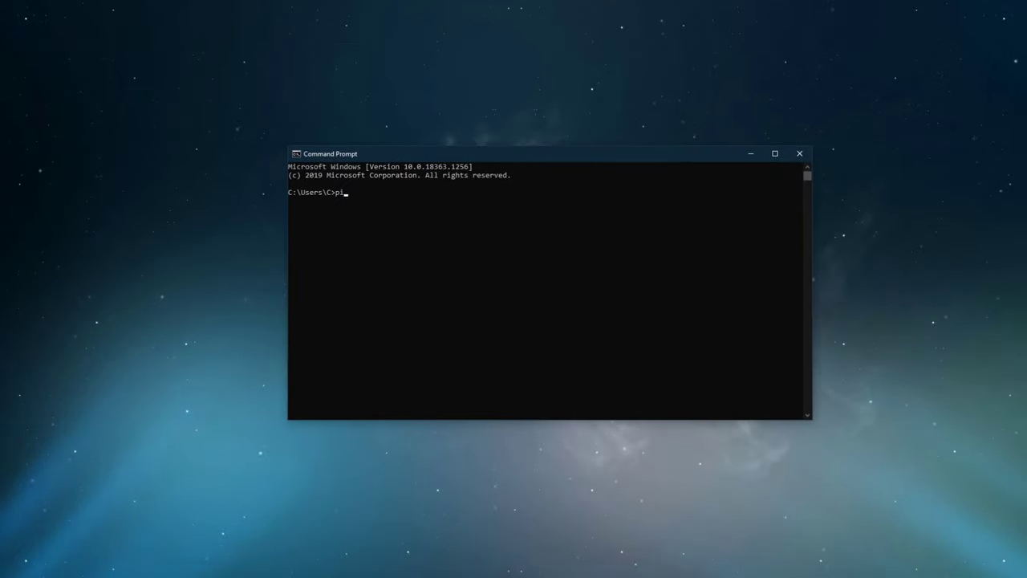
pyautogui.write('ng google.com')
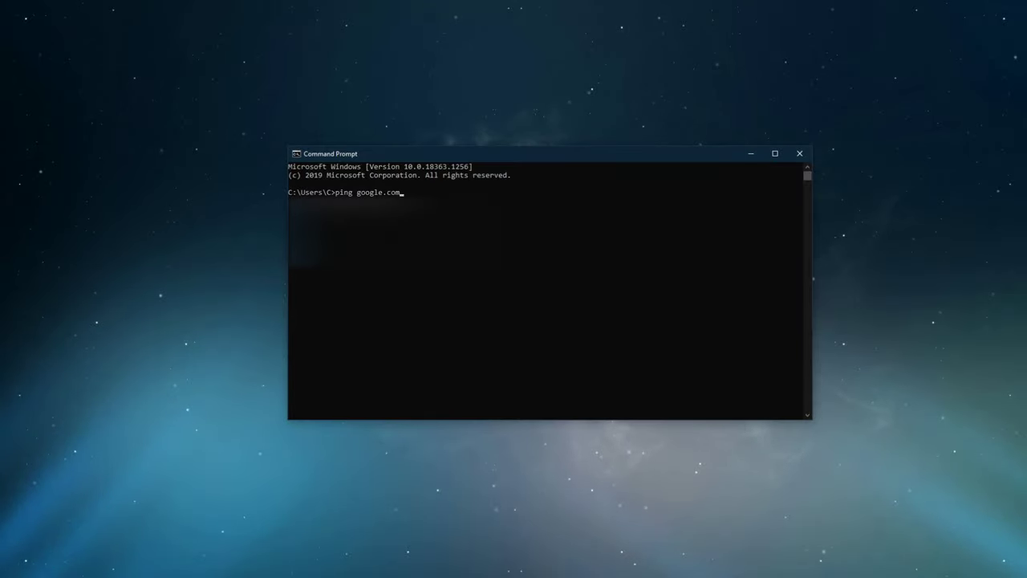
pyautogui.press('Return')
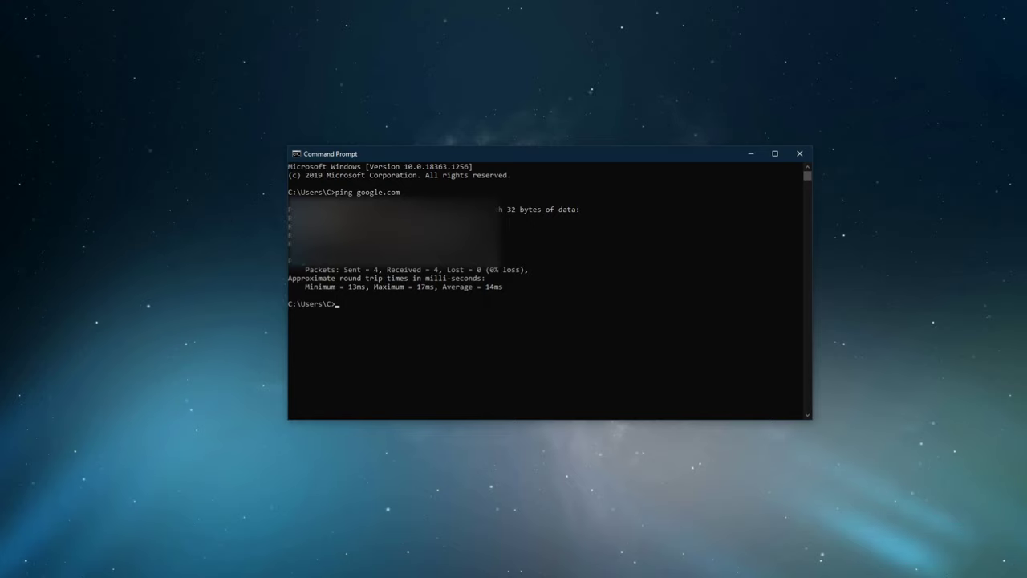
# - Flush the DNS cache with ipconfig /flushdns, then launch Resource Monitor from Task Manager
pyautogui.write('ipconfig /flu')
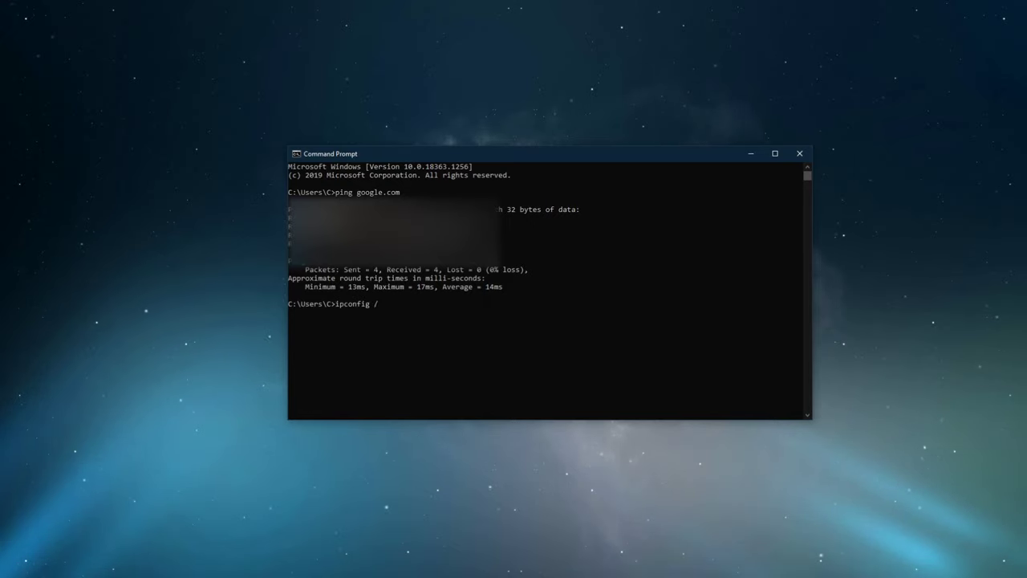
pyautogui.write('shdns')
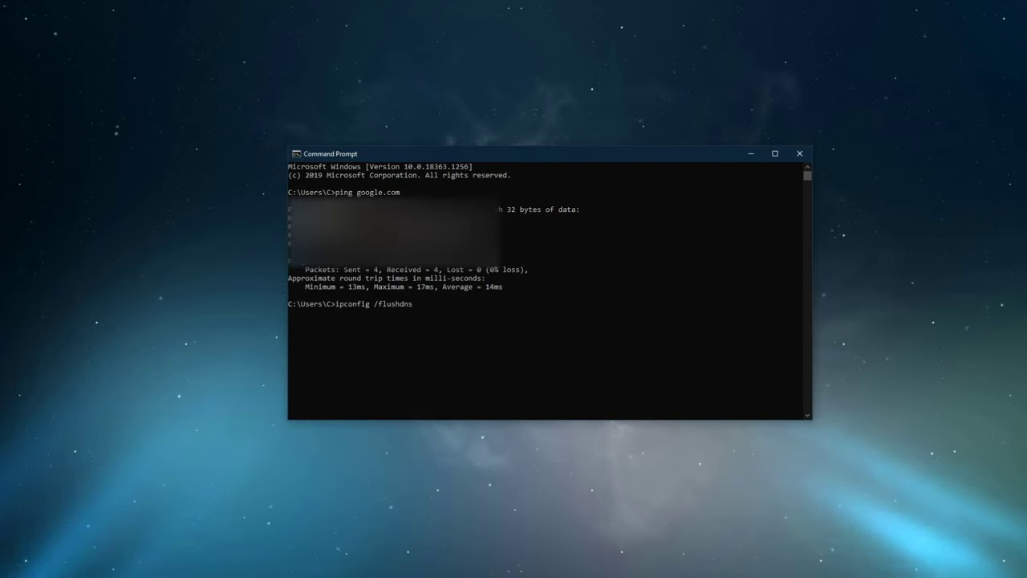
pyautogui.press('Return')
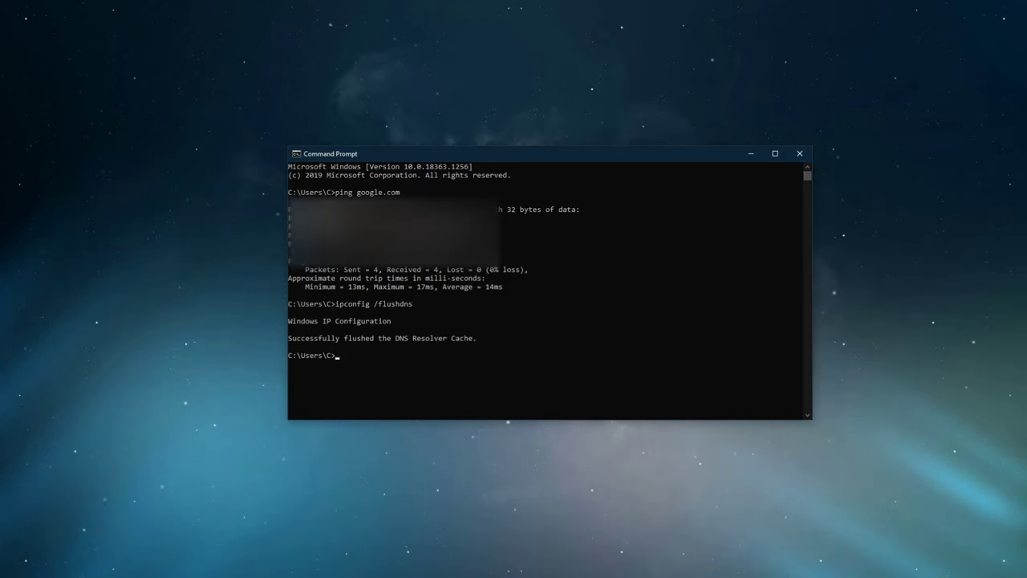
pyautogui.write('exi')
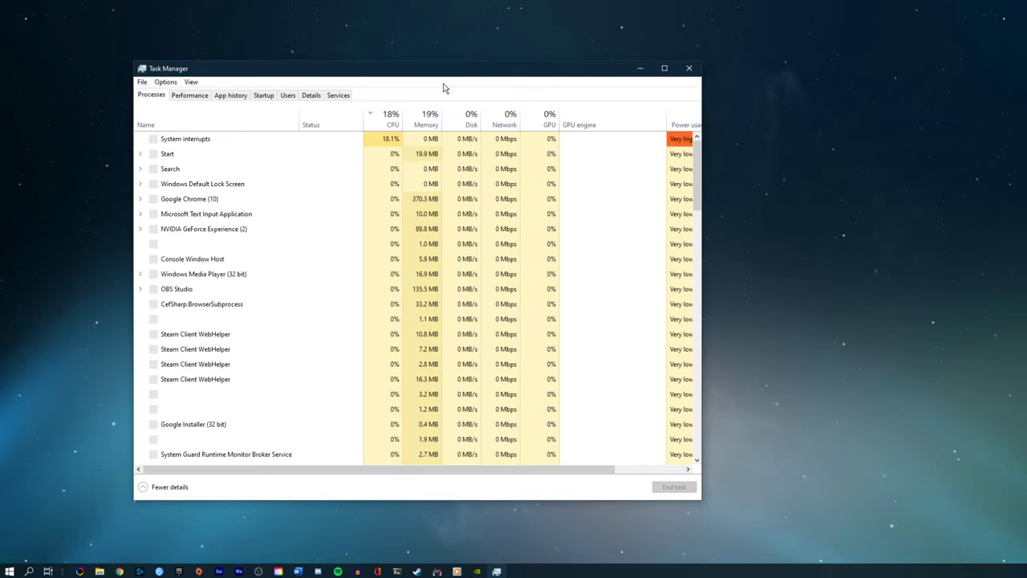
pyautogui.click(220, 97)
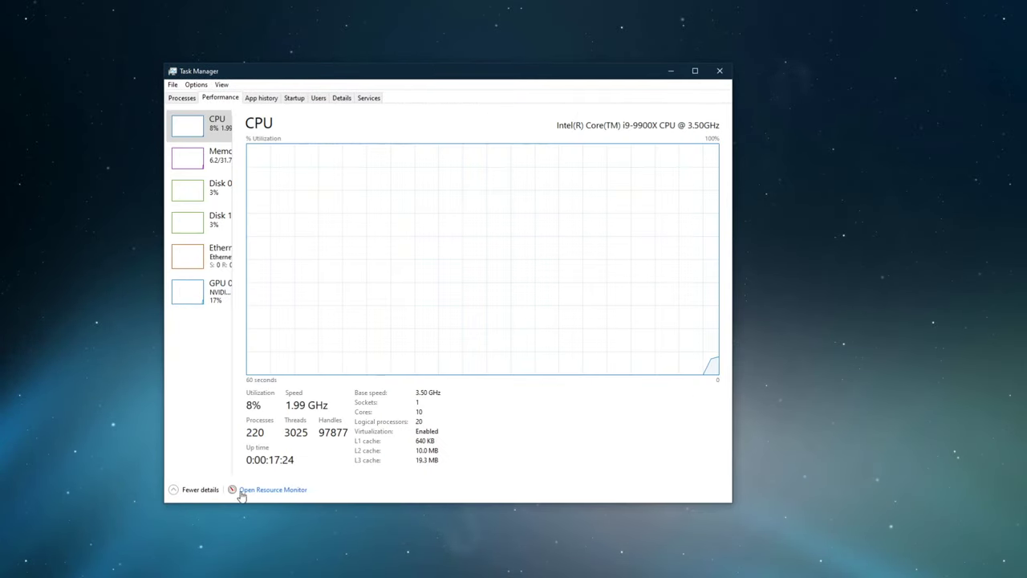
pyautogui.click(269, 490)
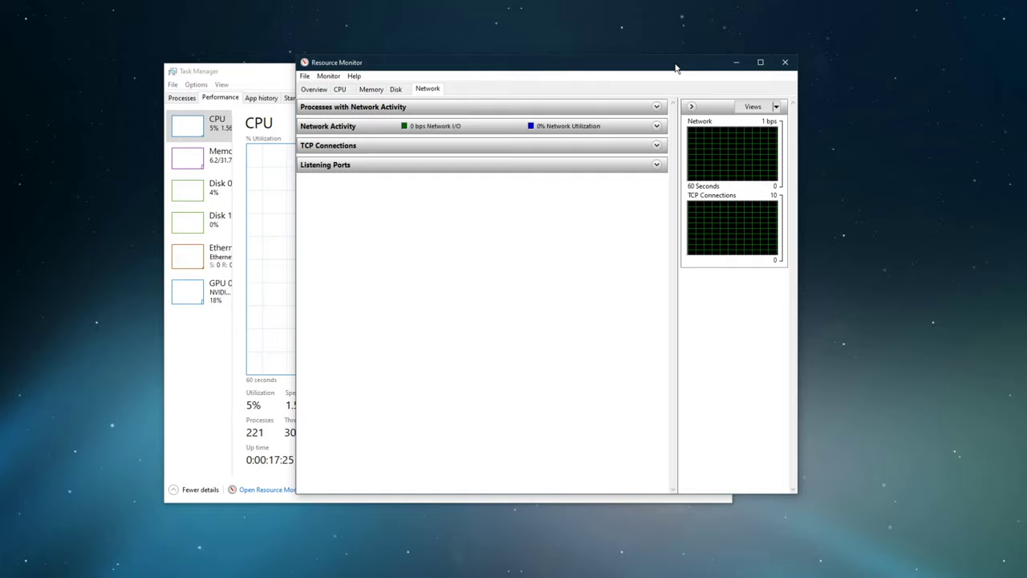
# - Expand Processes with Network Activity and sort it by Send (B/sec), highest first
pyautogui.moveTo(676, 72)
pyautogui.mouseDown()
pyautogui.moveTo(567, 85)
pyautogui.moveTo(650, 60)
pyautogui.mouseUp()
pyautogui.click(710, 74)
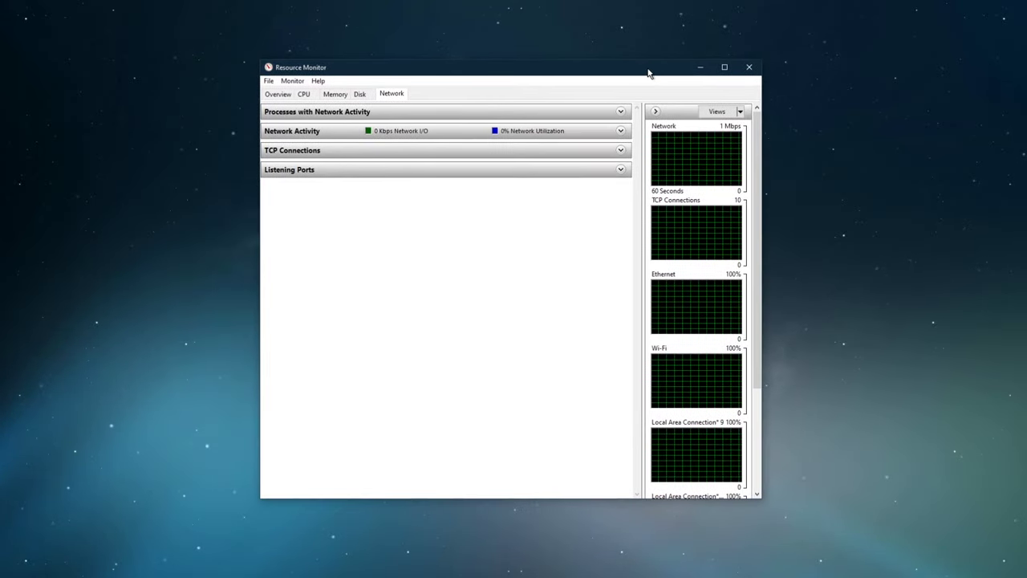
pyautogui.click(375, 112)
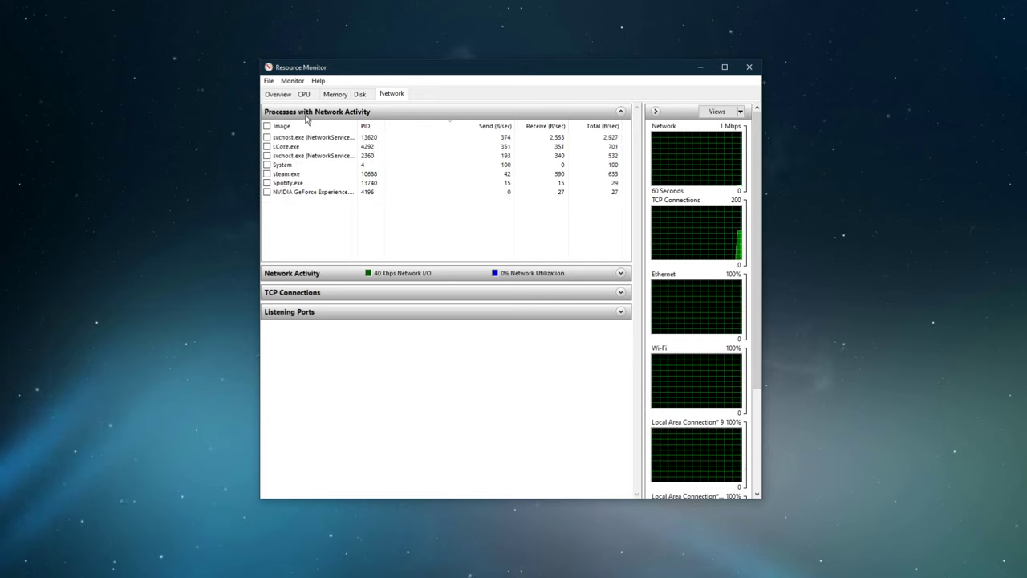
pyautogui.click(486, 127)
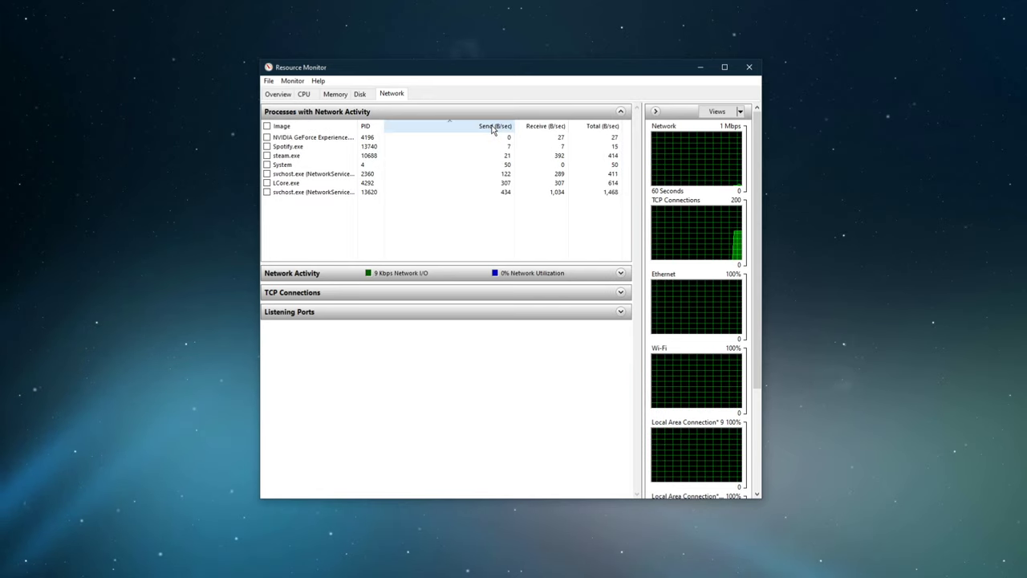
pyautogui.click(487, 128)
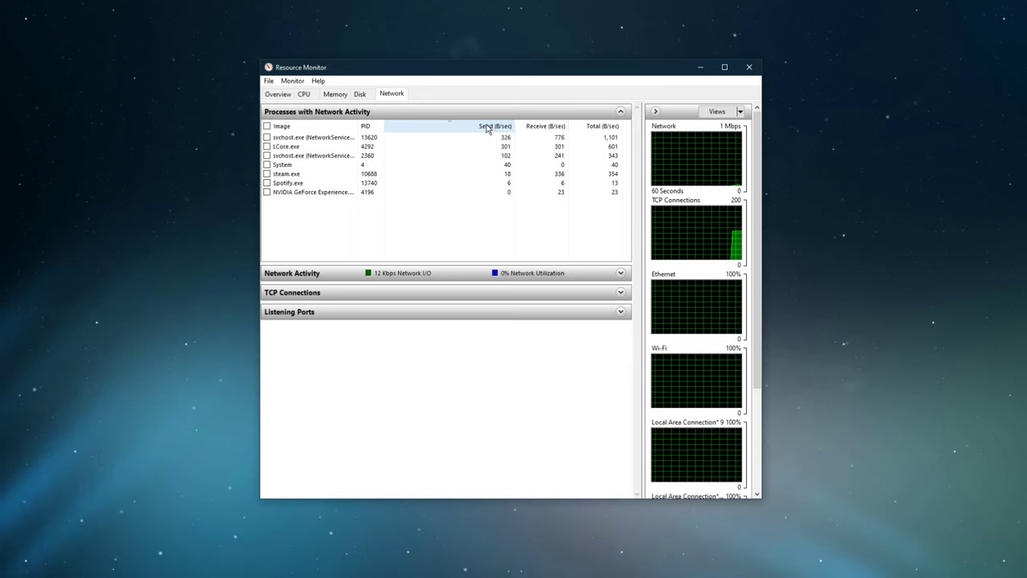
# - Inspect chrome.exe, steam.exe and Spotify.exe, then collapse the network process list
pyautogui.click(313, 191)
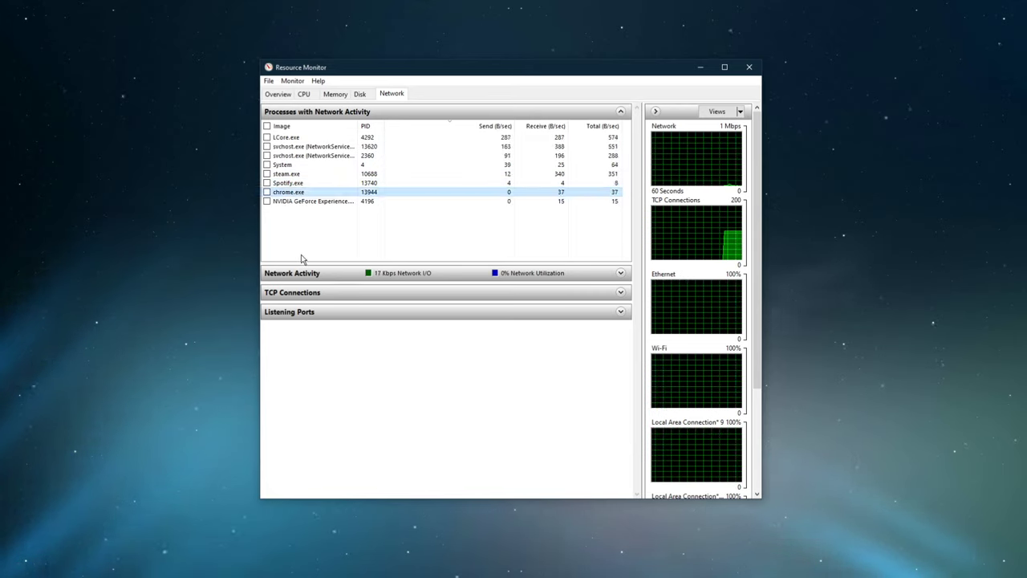
pyautogui.click(287, 176)
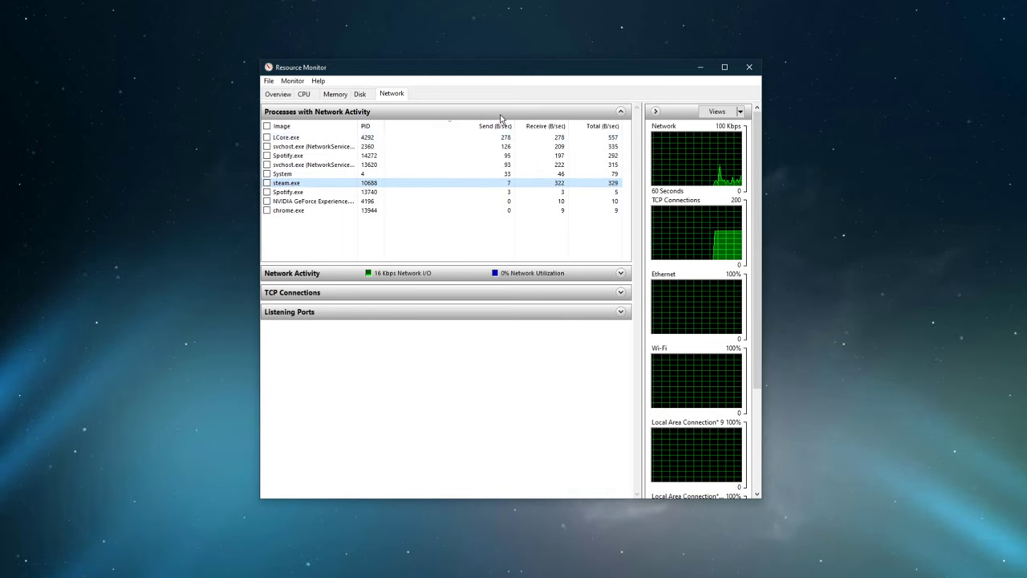
pyautogui.click(297, 155)
pyautogui.rightClick(303, 164)
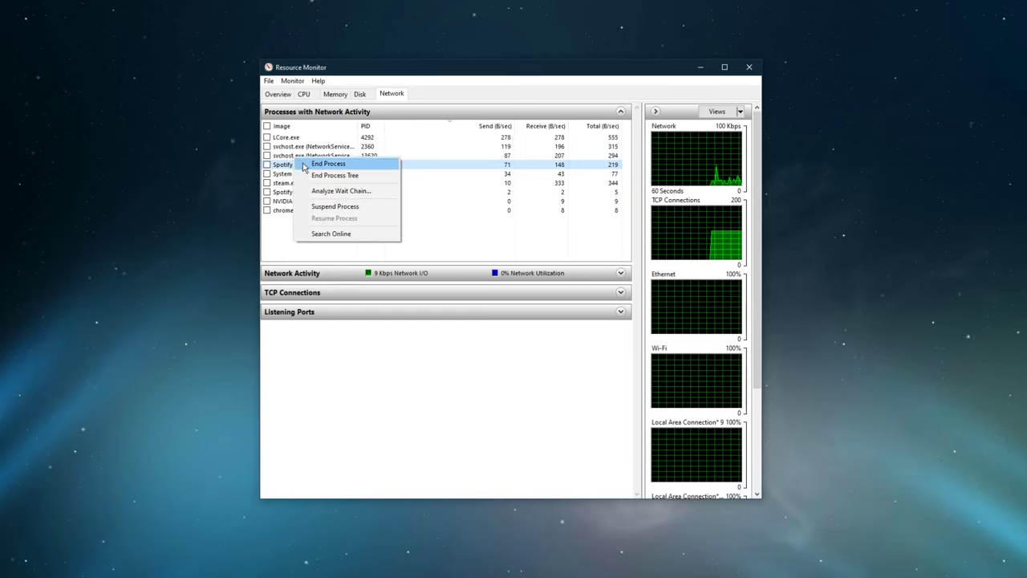
pyautogui.press('Escape')
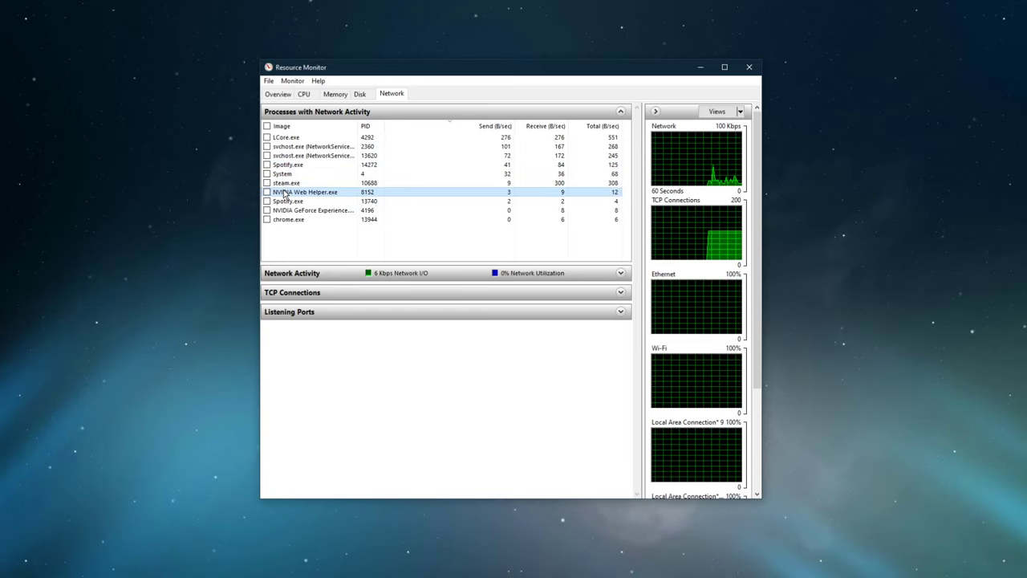
pyautogui.click(518, 116)
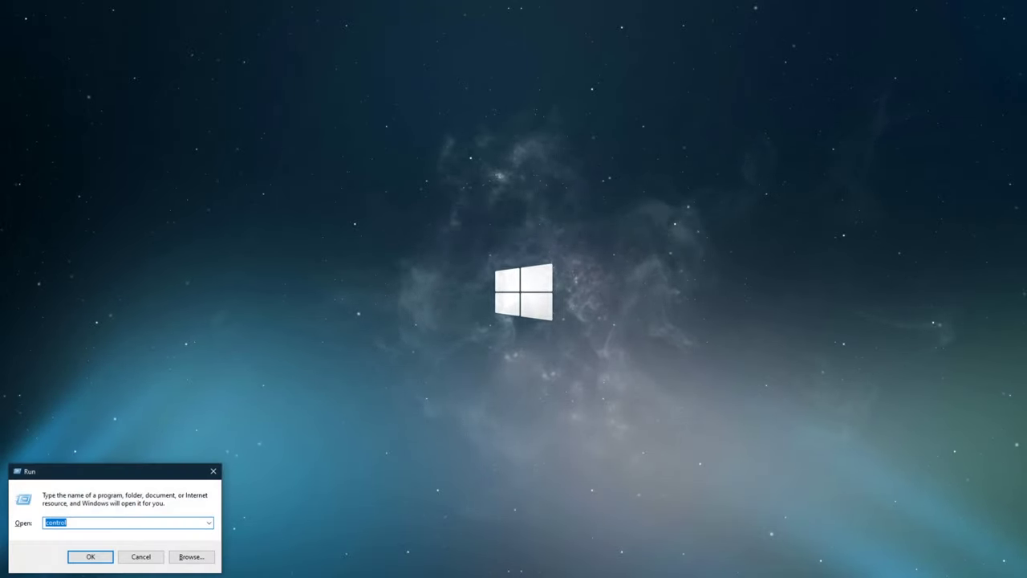
# - Go through Network and Sharing Center to the Ethernet Status dialog showing 1.0 Gbps
pyautogui.moveTo(132, 471); pyautogui.dragTo(535, 238)
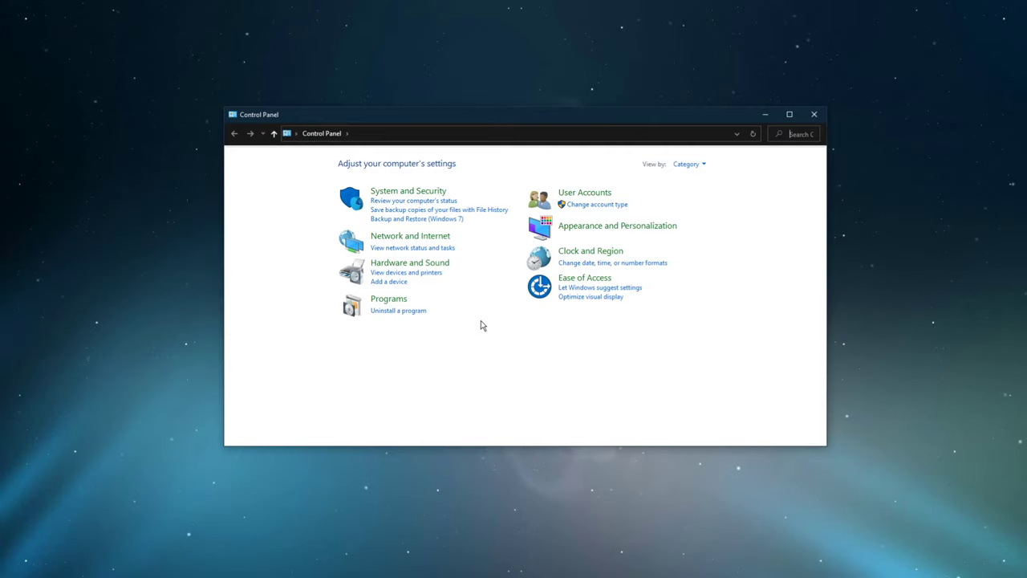
pyautogui.click(403, 241)
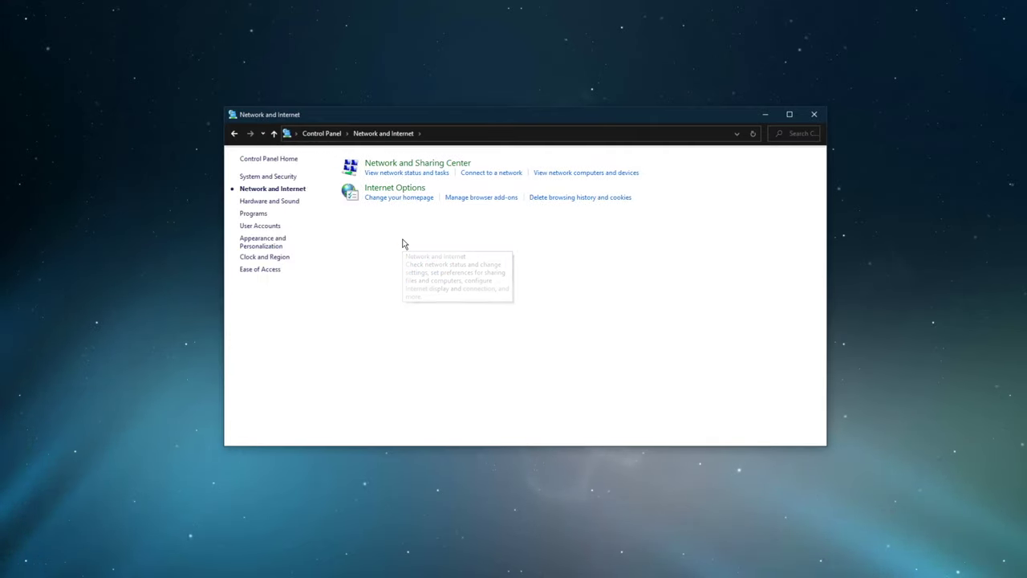
pyautogui.click(409, 166)
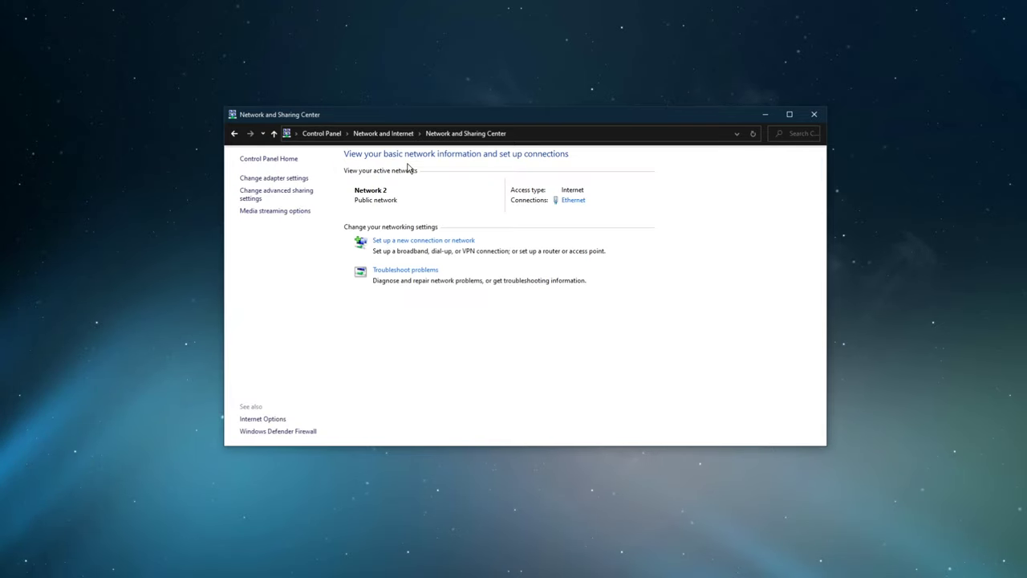
pyautogui.click(572, 201)
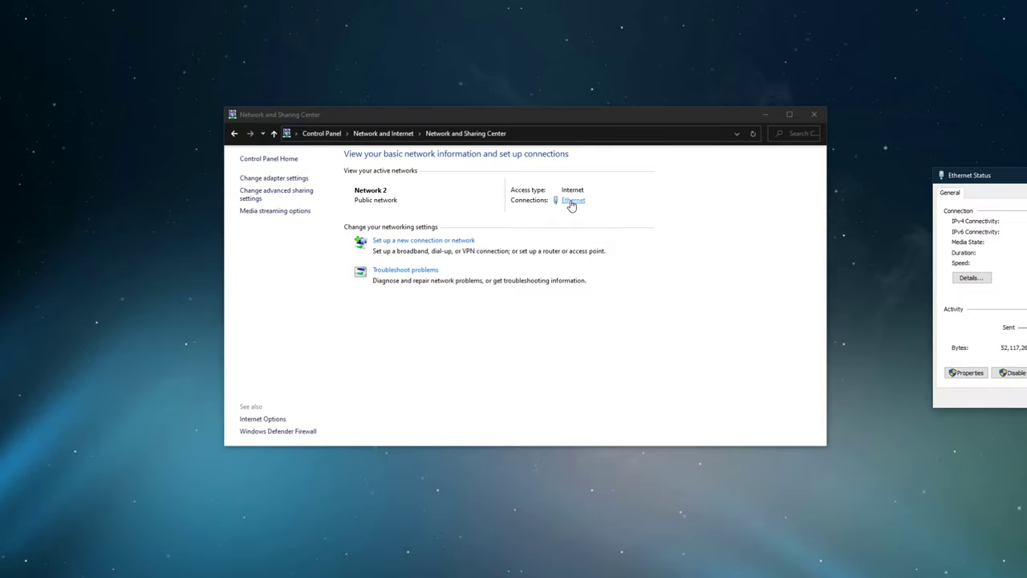
pyautogui.click(814, 114)
pyautogui.moveTo(984, 179); pyautogui.dragTo(482, 183)
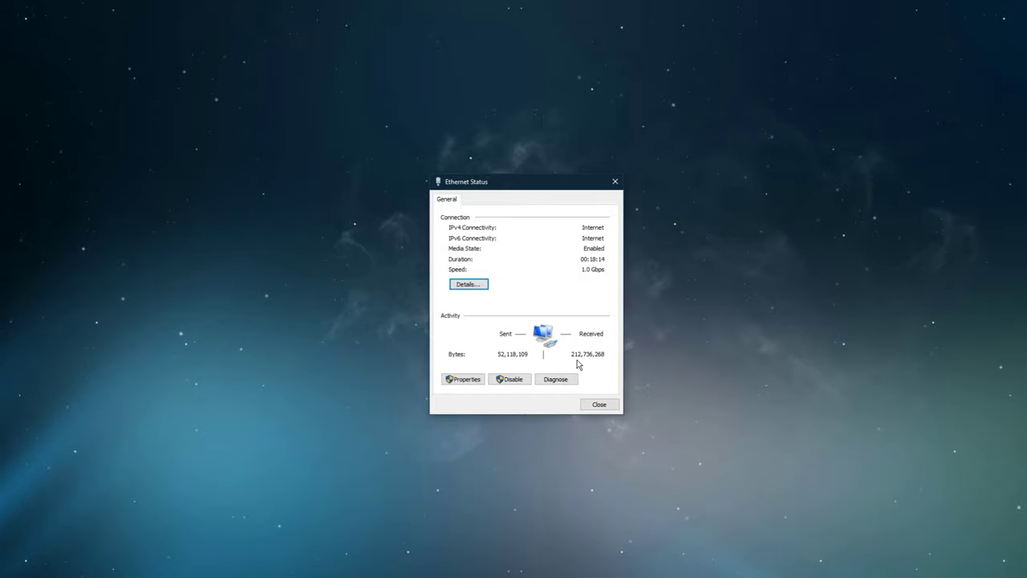
# - Set Ethernet IPv4 DNS servers to 8.8.8.8 and 8.8.4.4 and confirm both dialogs
pyautogui.click(466, 379)
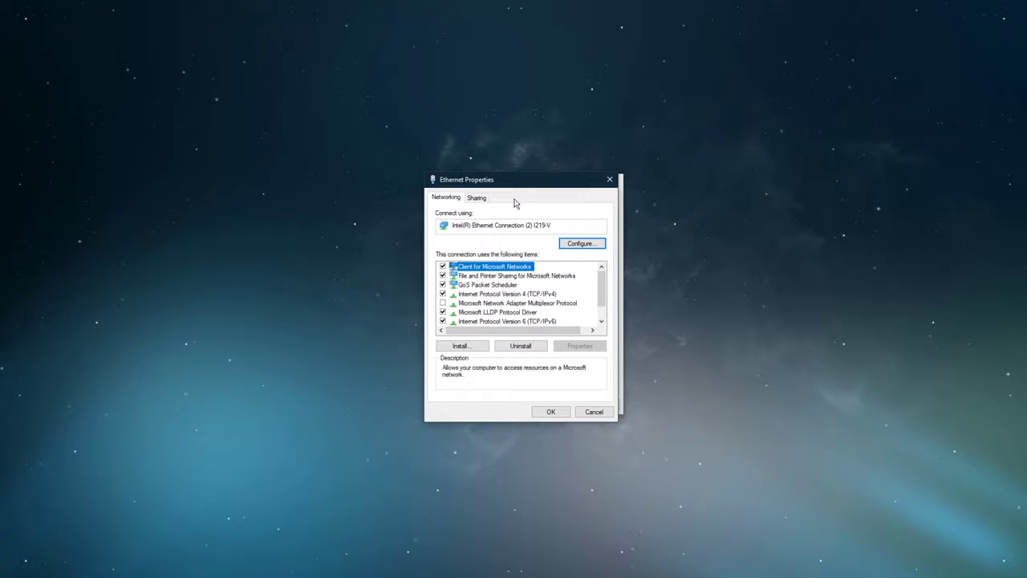
pyautogui.click(506, 294)
pyautogui.doubleClick(506, 295)
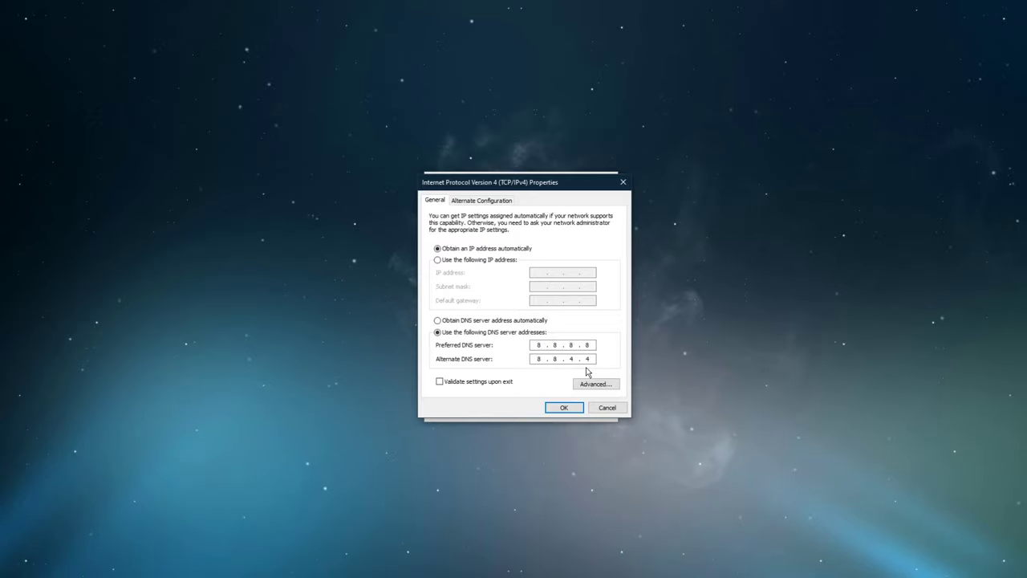
pyautogui.click(561, 409)
pyautogui.click(560, 412)
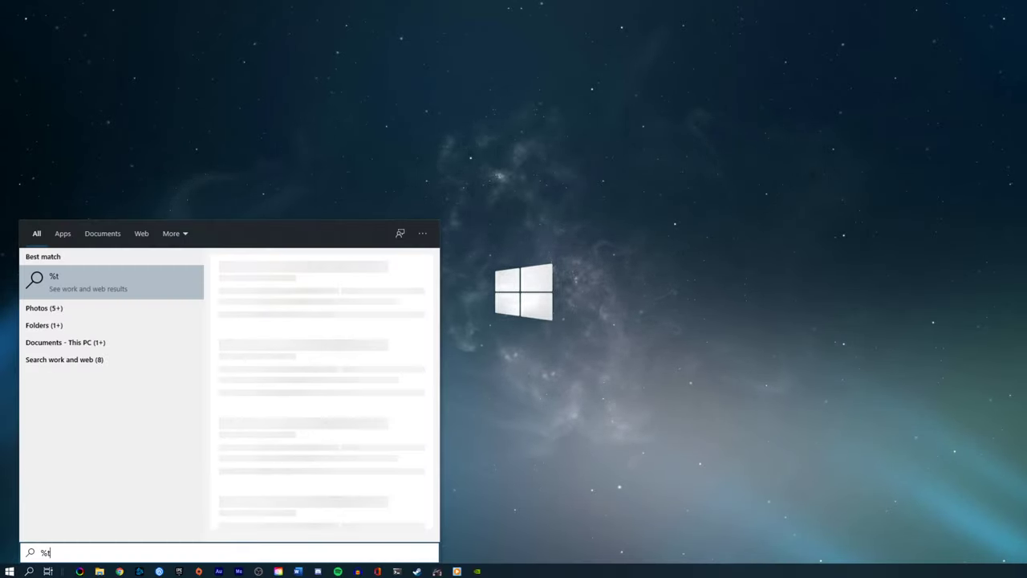
# - Open %temp%, then in Task Manager check OBS Studio and end the wallpaper32 process
pyautogui.write('emp%')
pyautogui.press('Return')
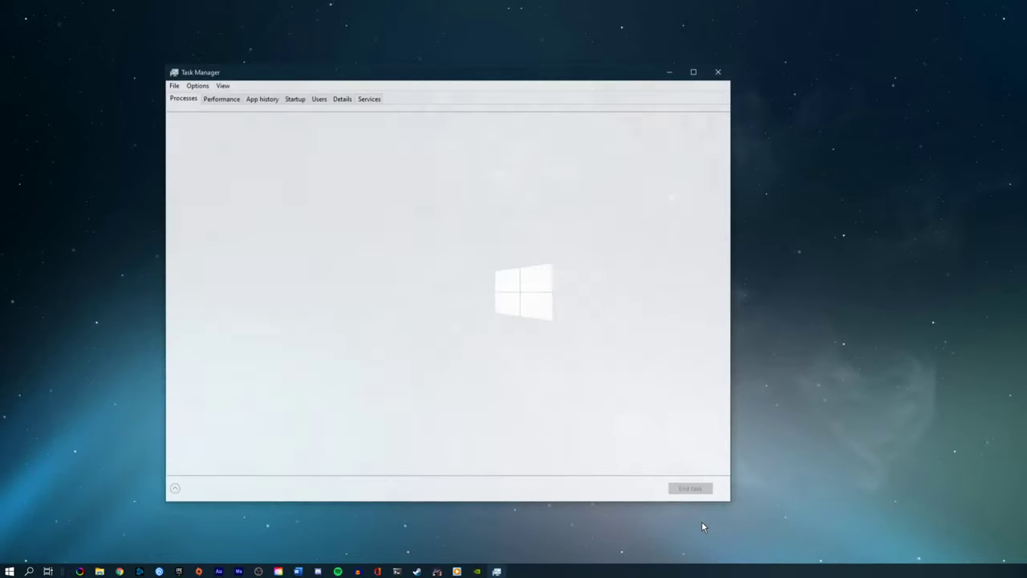
pyautogui.moveTo(450, 76); pyautogui.dragTo(524, 69)
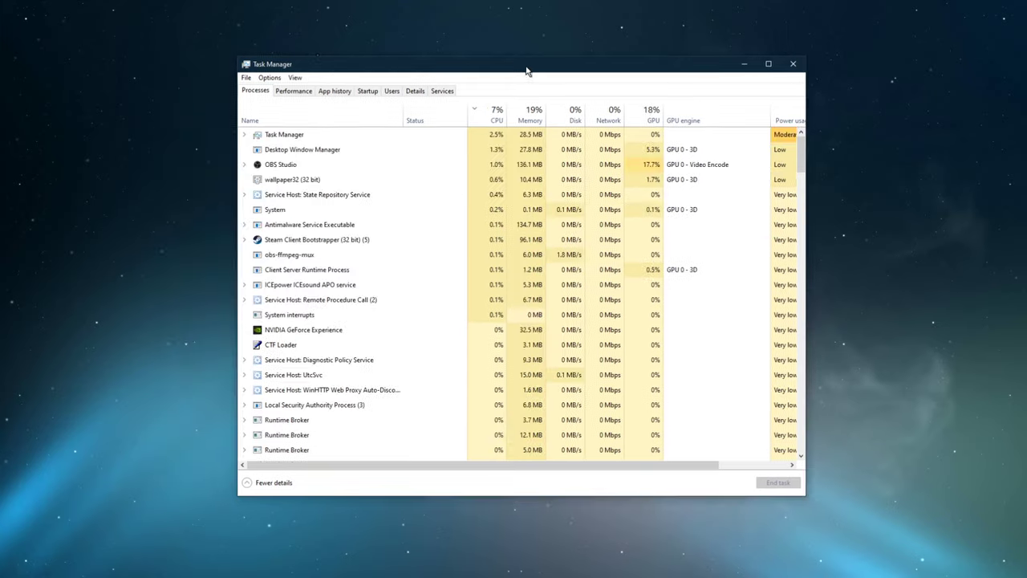
pyautogui.rightClick(319, 170)
pyautogui.click(295, 185)
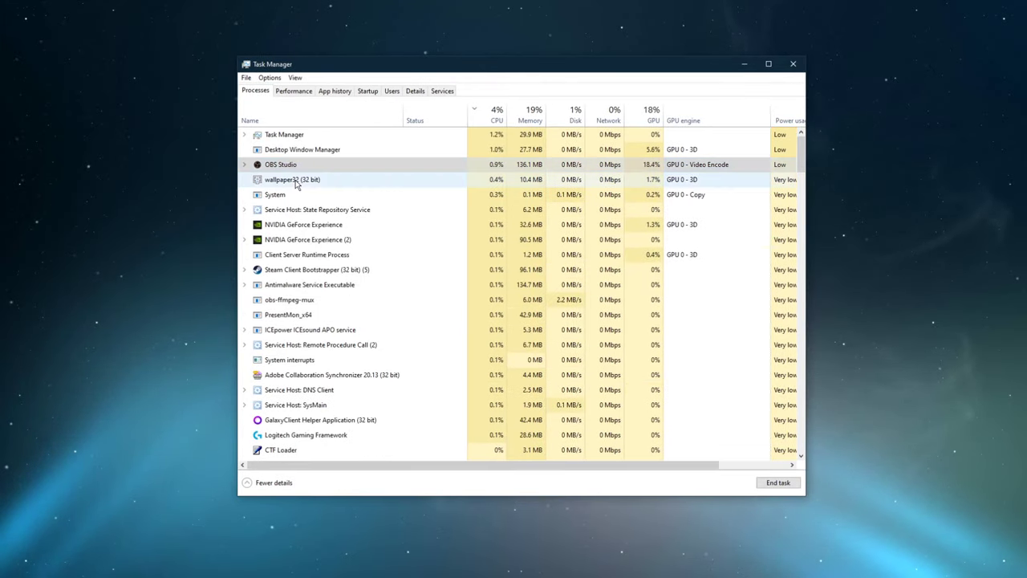
pyautogui.rightClick(295, 185)
pyautogui.click(325, 187)
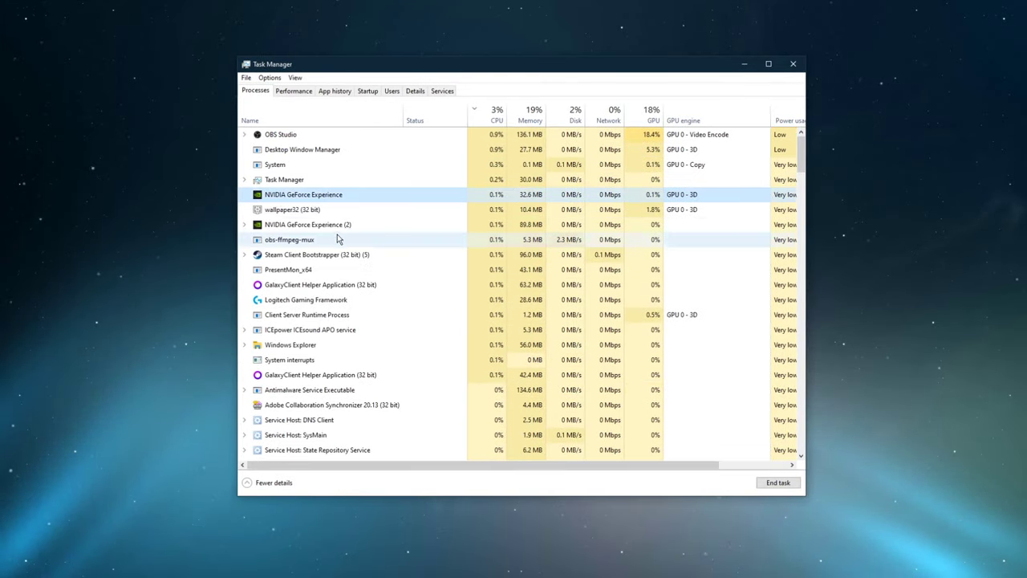
# - Review the DNS Client service host and remaining processes, then close Task Manager
pyautogui.scroll(-3, 338, 237)
pyautogui.rightClick(315, 263)
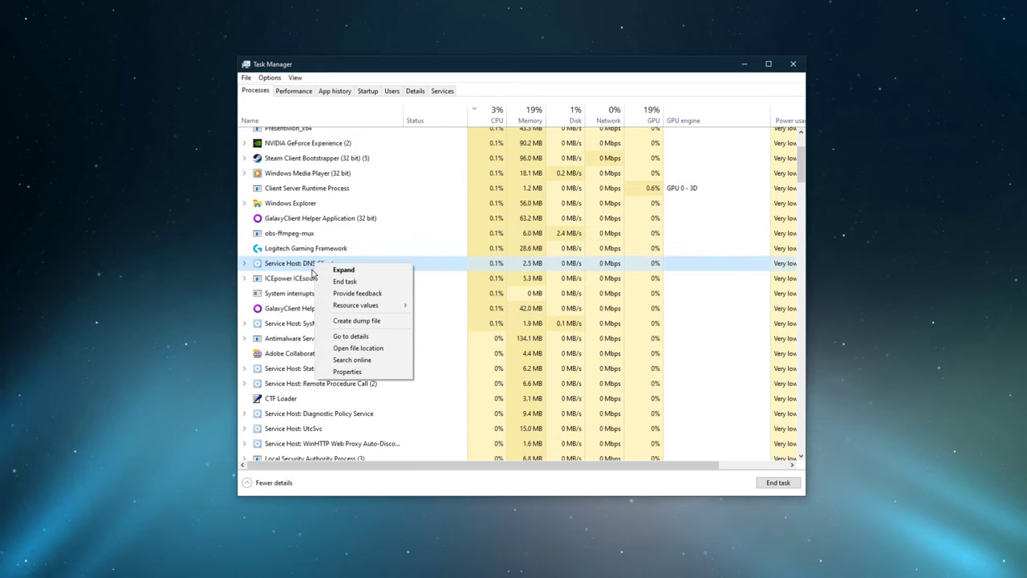
pyautogui.click(287, 302)
pyautogui.scroll(-2, 285, 316)
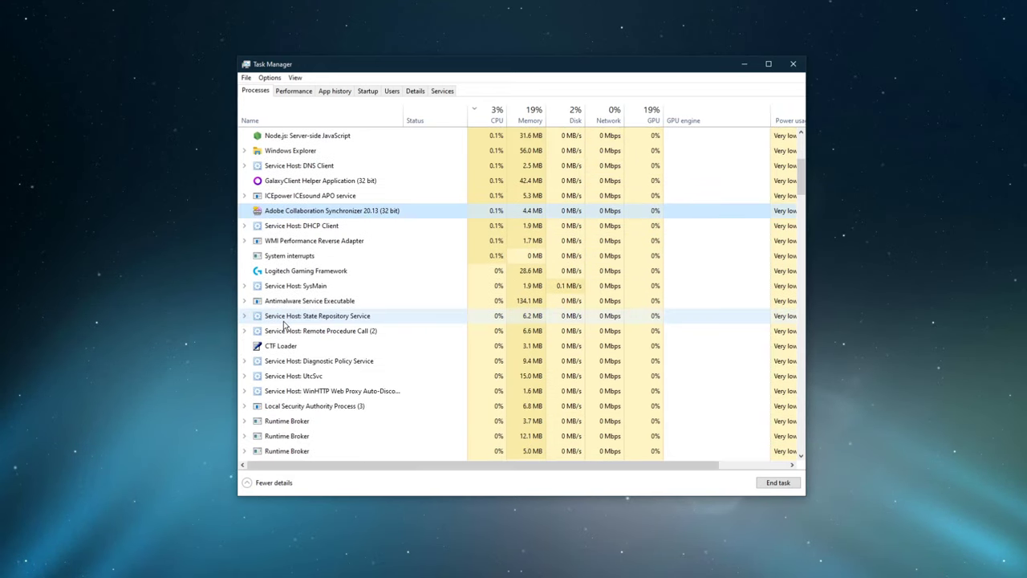
pyautogui.scroll(-1, 284, 325)
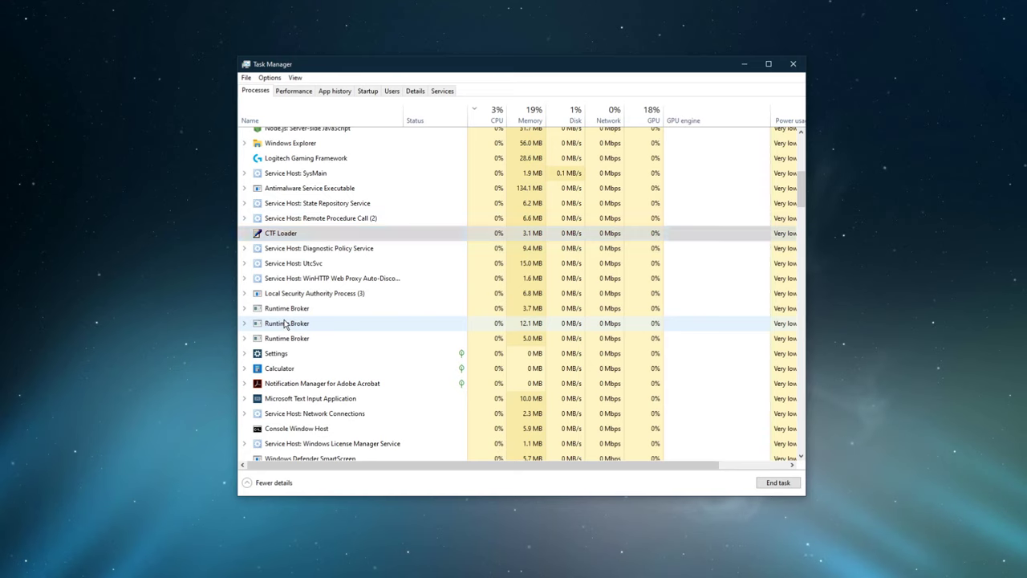
pyautogui.scroll(-5, 284, 325)
pyautogui.scroll(-3, 285, 323)
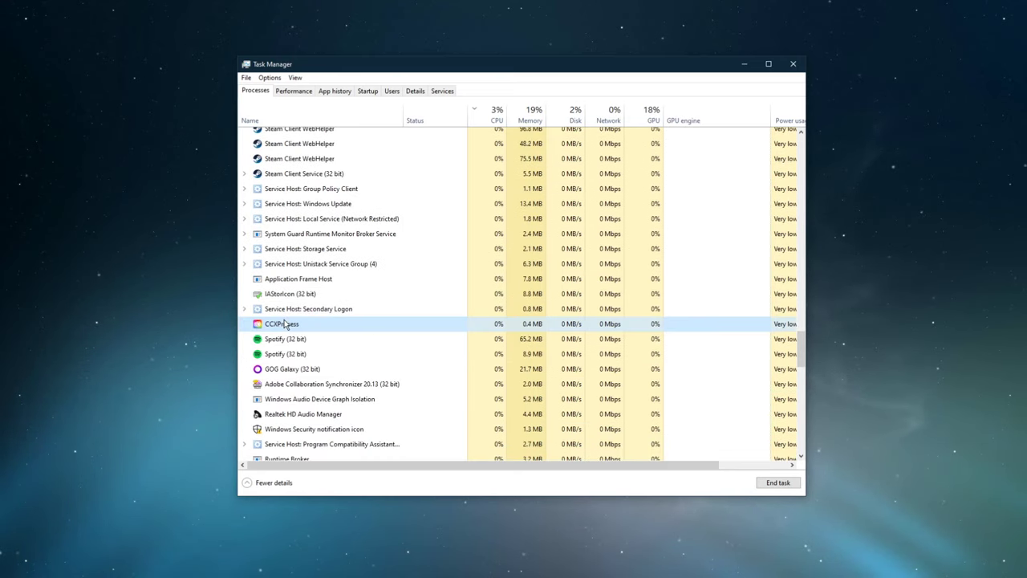
pyautogui.click(793, 64)
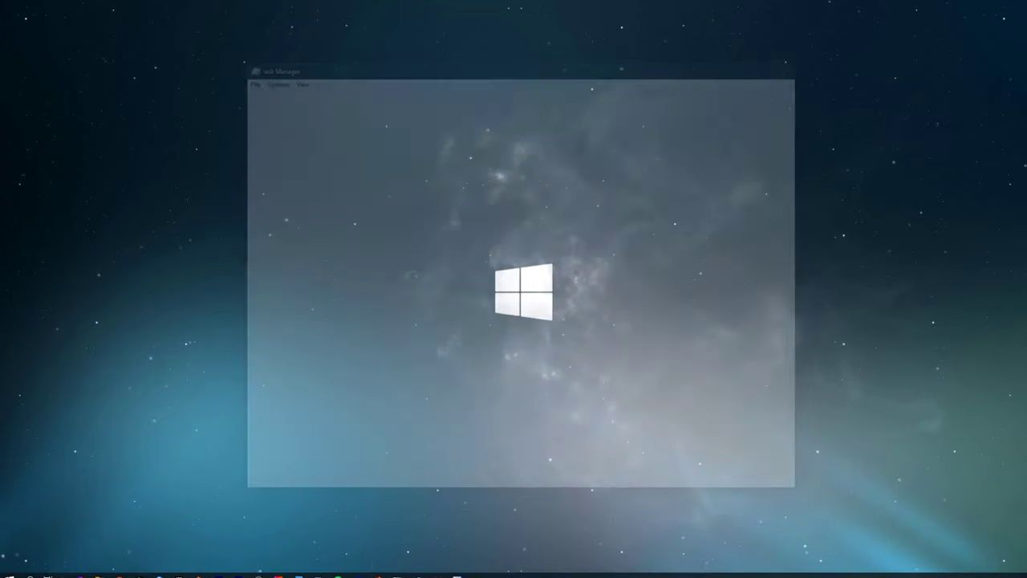